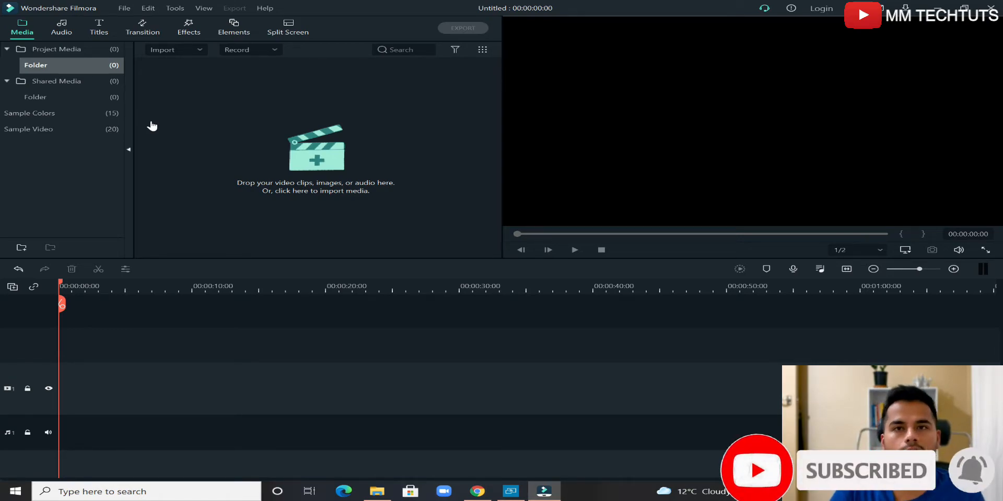
- Add the Travel 01 clip from the sample videos to the timeline
click(81, 129)
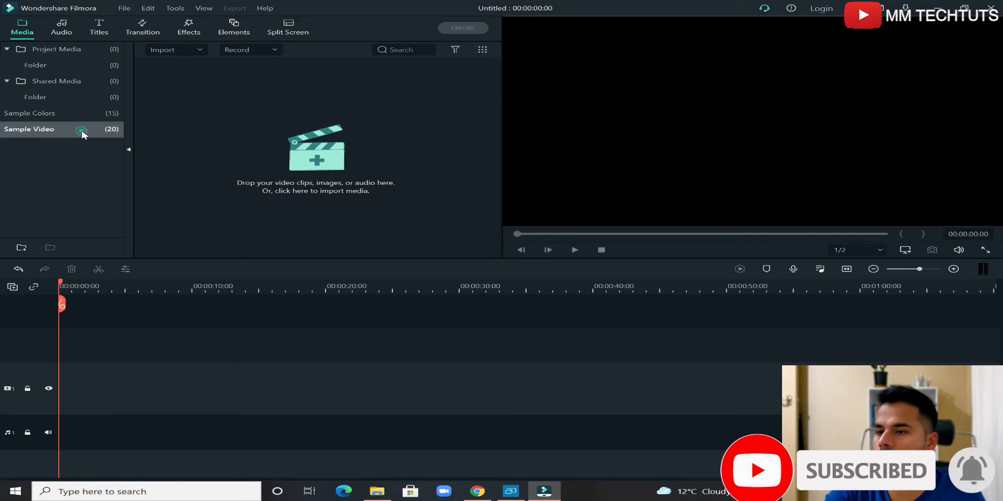
scroll(269, 162, down, 5)
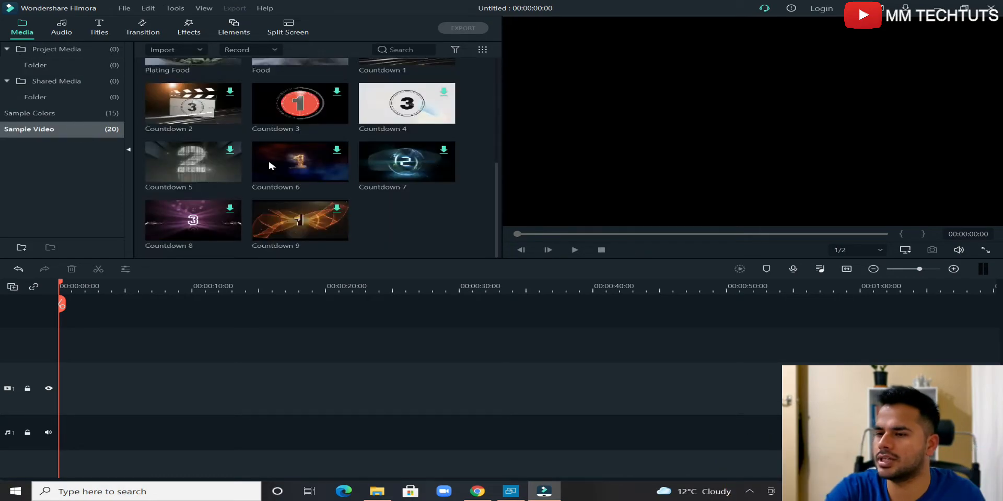
scroll(269, 162, up, 5)
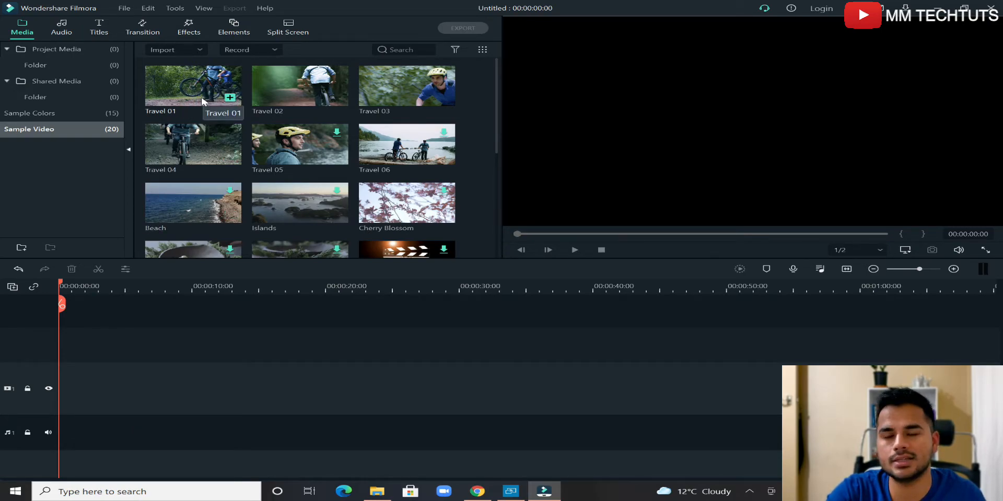
click(230, 98)
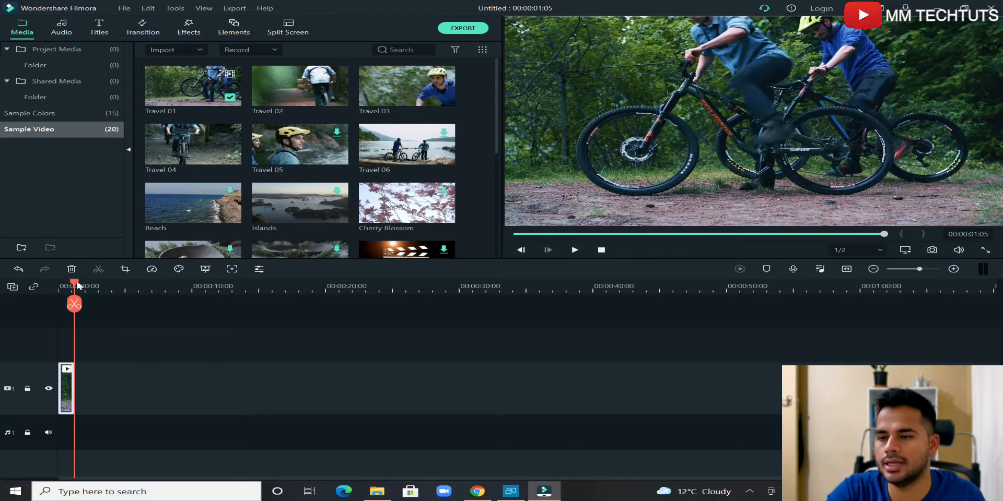
- Split the Travel 01 clip on the timeline at 00:00:00:15
drag(75, 284, 60, 285)
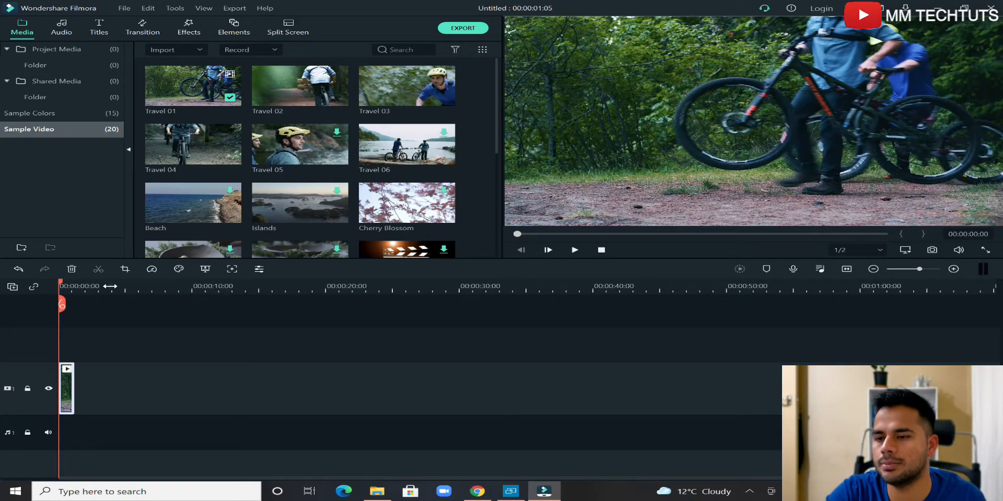
drag(111, 287, 369, 277)
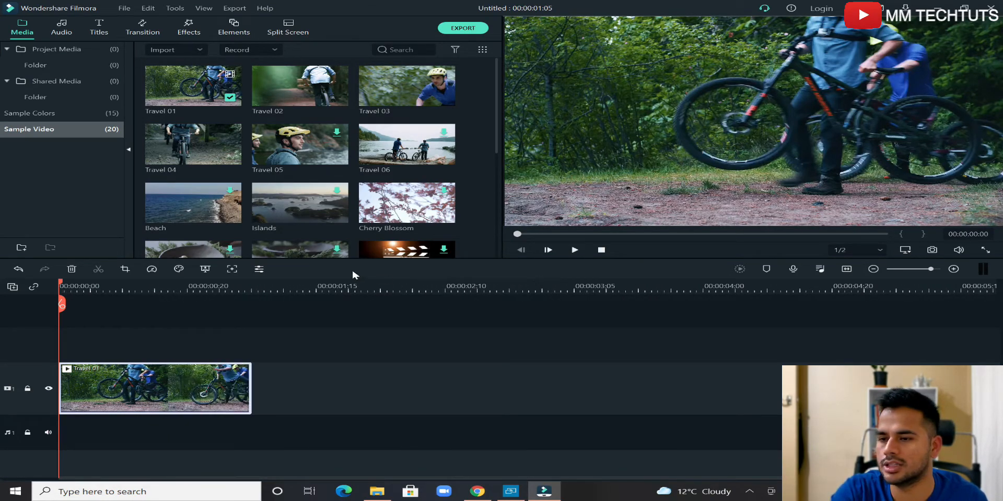
drag(246, 287, 642, 287)
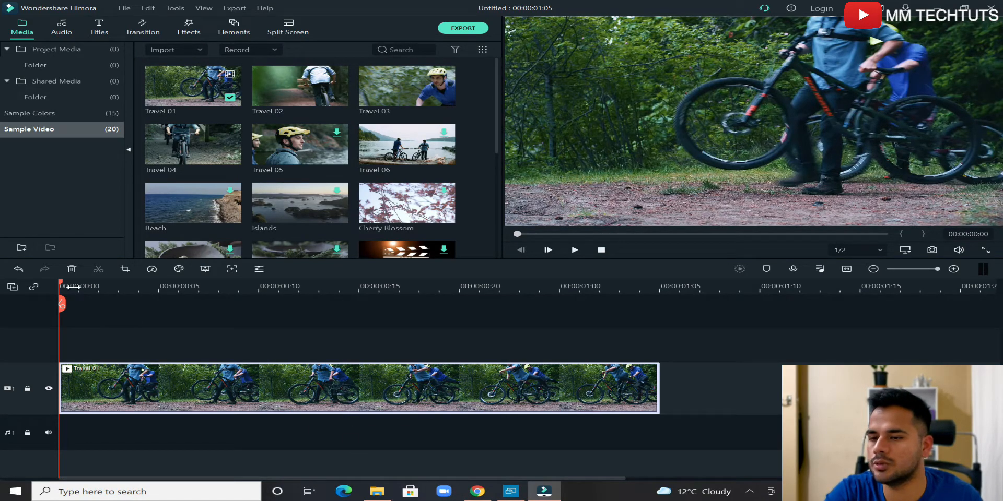
drag(62, 283, 369, 291)
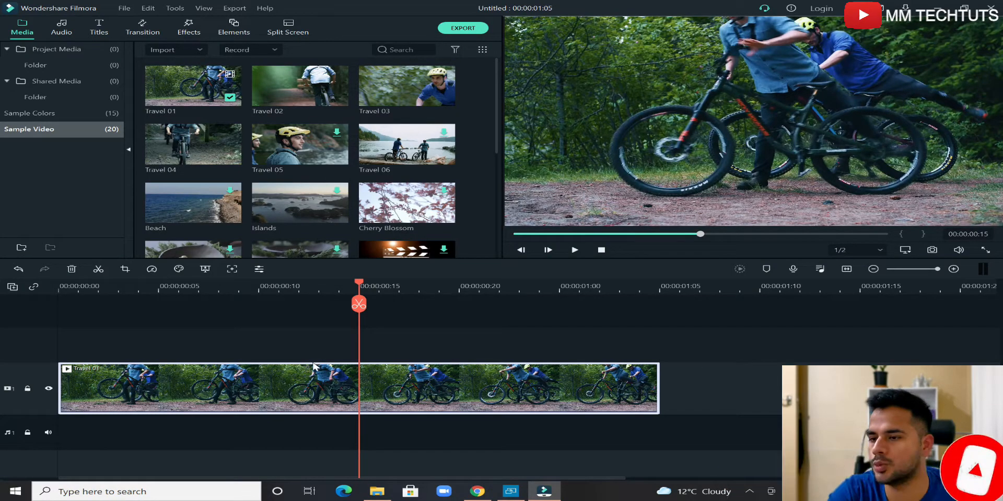
click(358, 303)
- Set the playhead to 00:00:00:13 and shift the second piece of the clip along its track to start at 00:00:00:20
click(359, 284)
drag(359, 283, 318, 285)
click(338, 387)
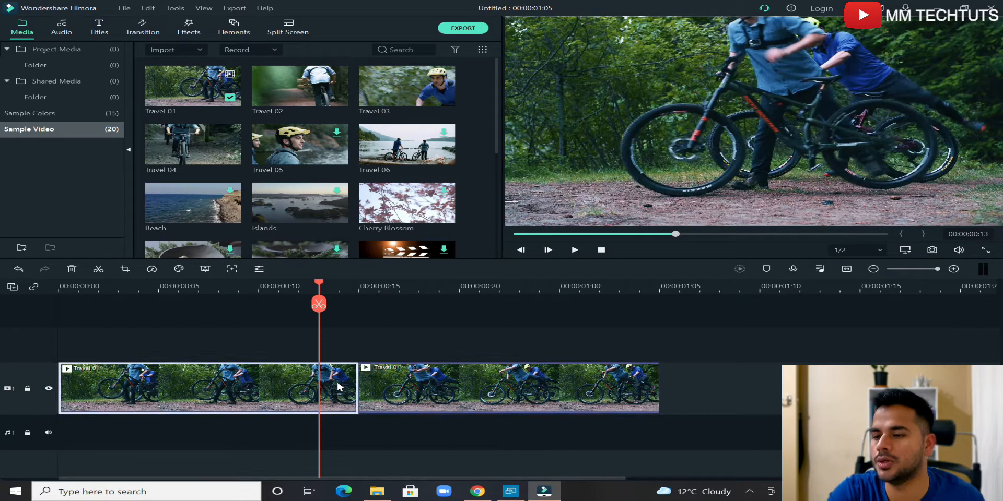
click(399, 394)
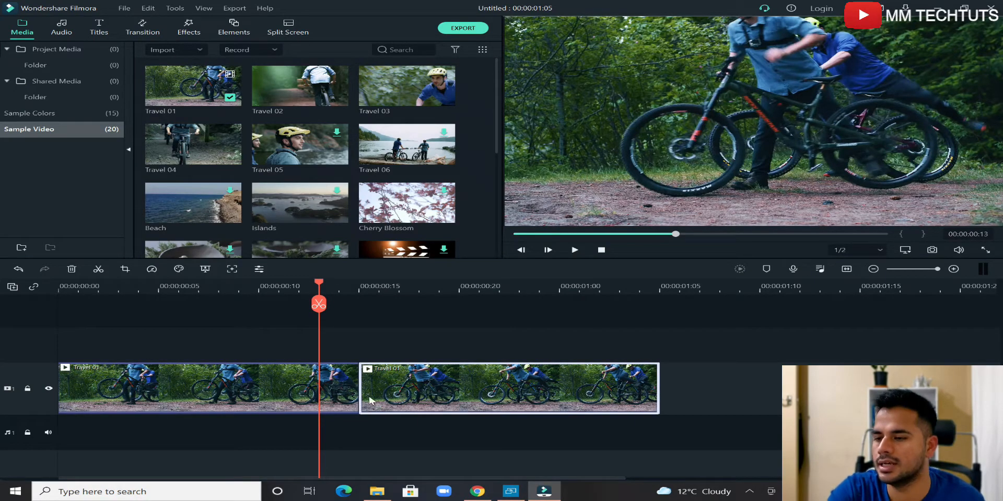
click(327, 395)
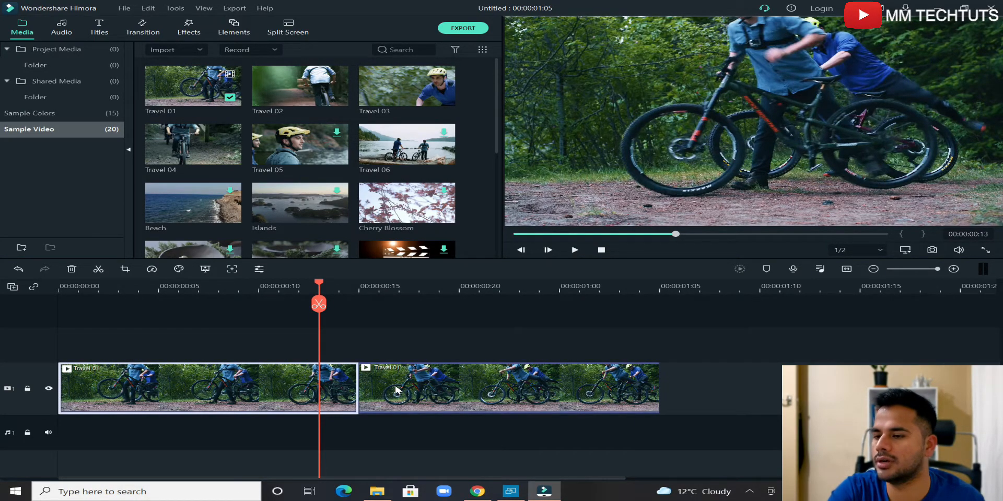
click(420, 391)
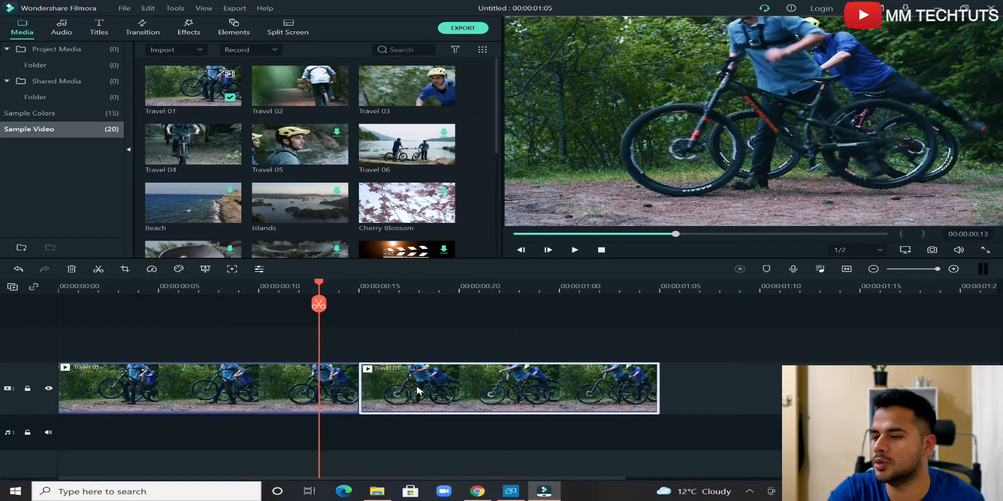
mouse_move(431, 392)
mouse_down()
mouse_move(588, 400)
mouse_move(533, 351)
mouse_move(242, 352)
mouse_move(347, 358)
mouse_move(464, 390)
mouse_move(409, 387)
mouse_move(445, 384)
mouse_up()
drag(270, 385, 234, 402)
drag(493, 396, 555, 395)
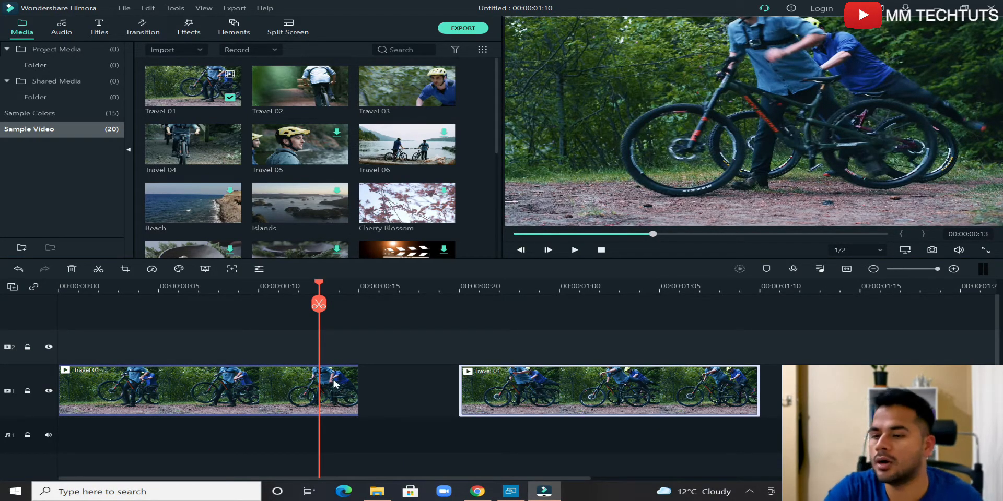
- Split the first piece of the Travel 01 clip at 00:00:00:13
click(283, 394)
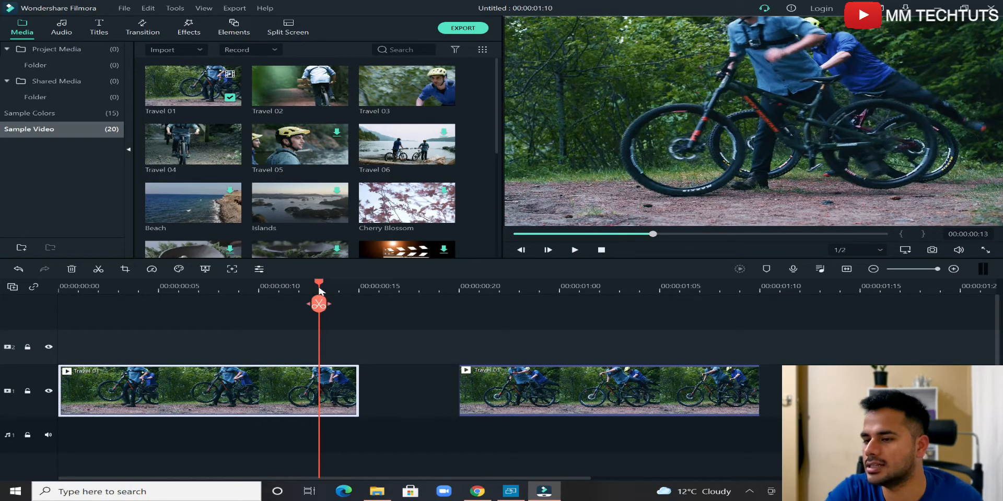
drag(315, 283, 320, 286)
click(319, 287)
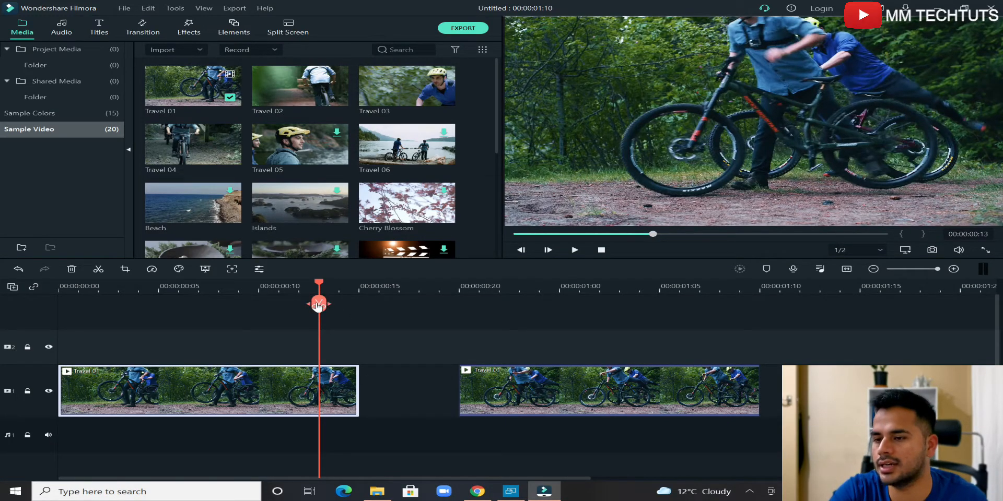
click(318, 305)
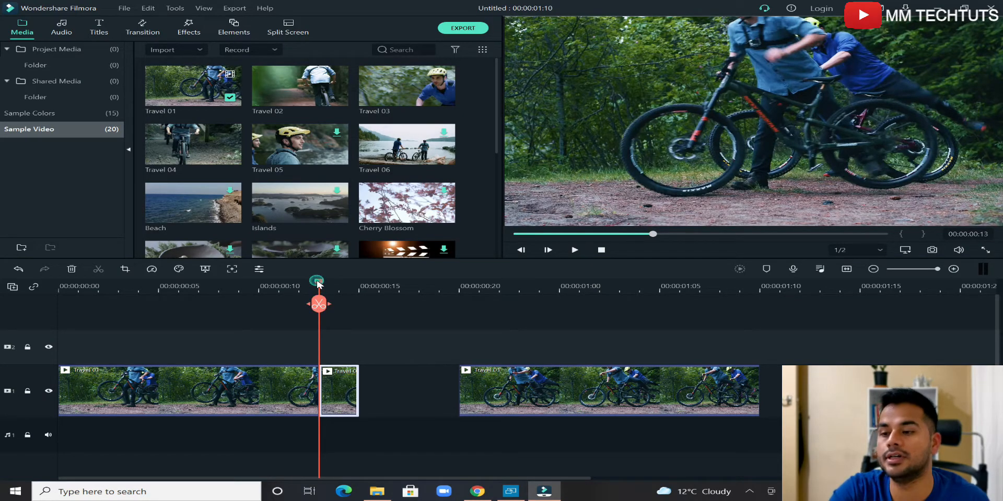
- Ripple delete the short piece between 00:00:00:13 and 00:00:00:15
click(292, 288)
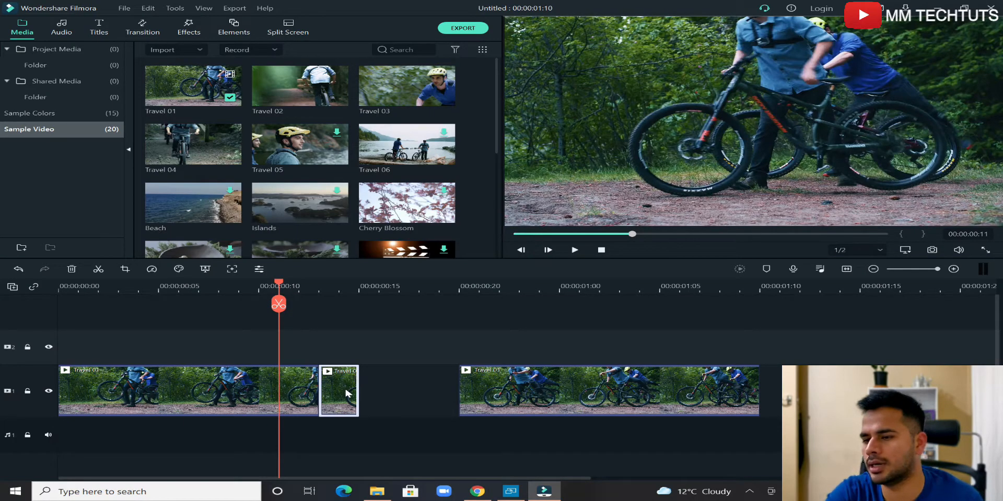
click(334, 358)
click(339, 386)
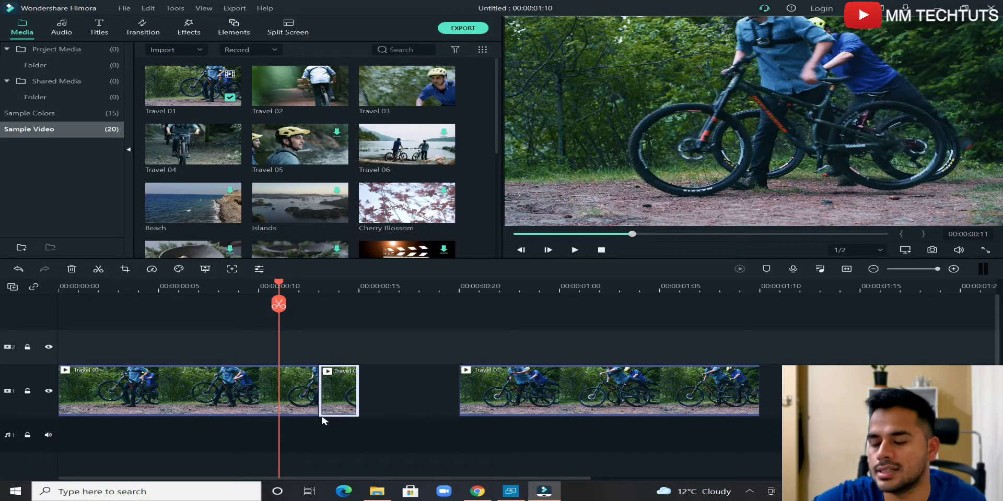
key(shift+Delete)
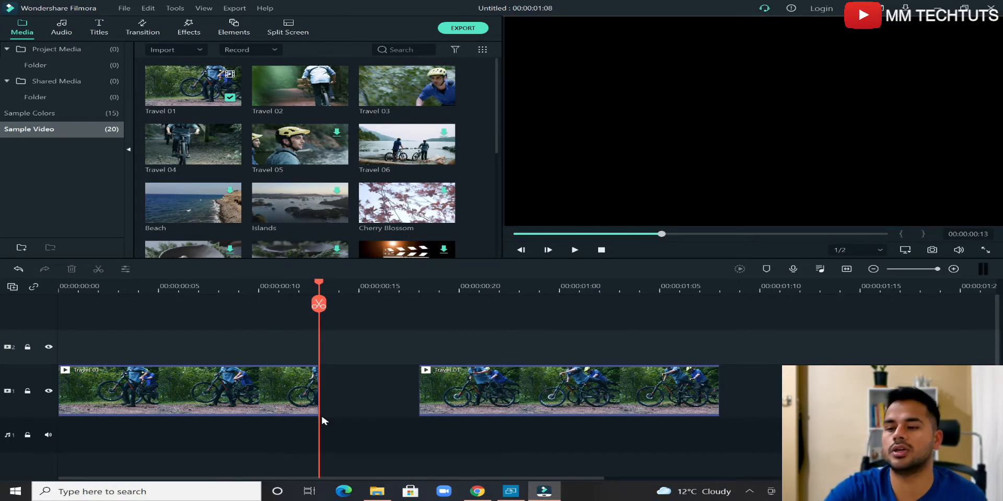
- Move the remaining second piece directly against the end of the first piece at 00:00:00:13 to close the gap
click(294, 291)
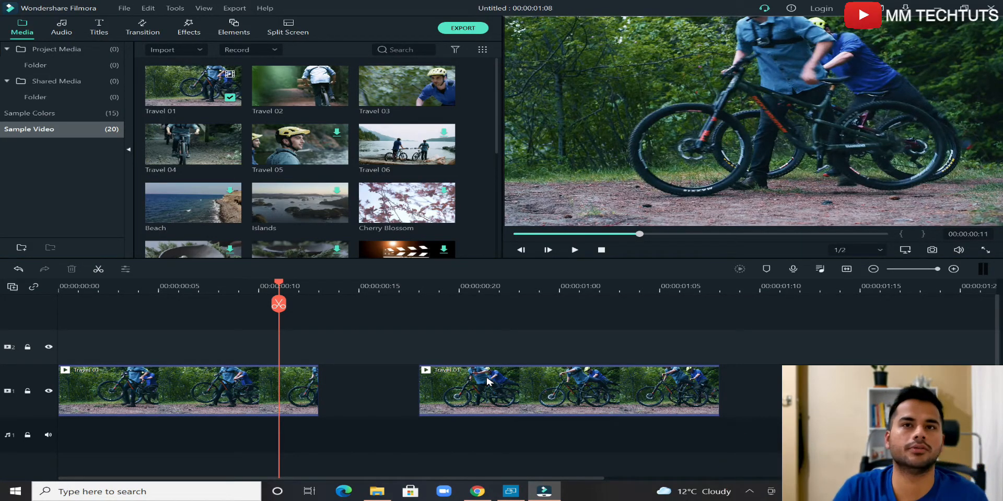
click(515, 389)
drag(514, 390, 389, 391)
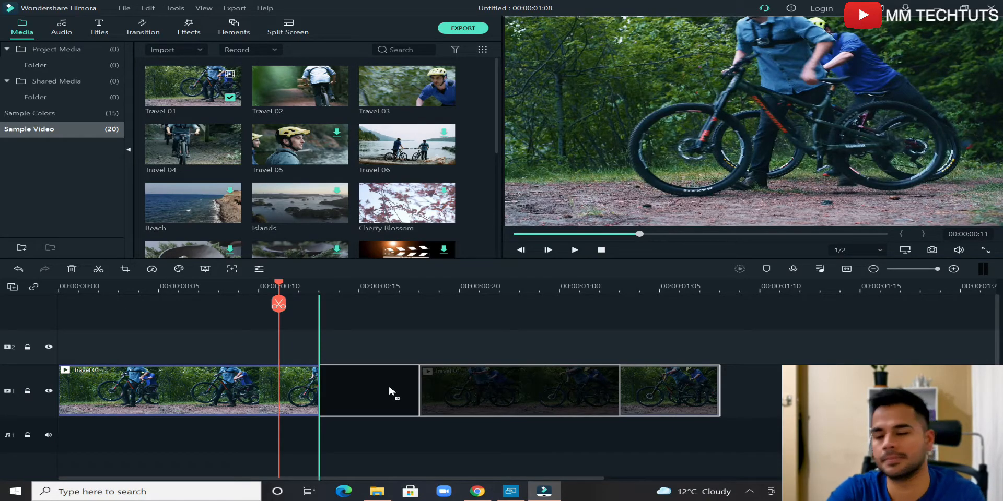
drag(390, 390, 388, 383)
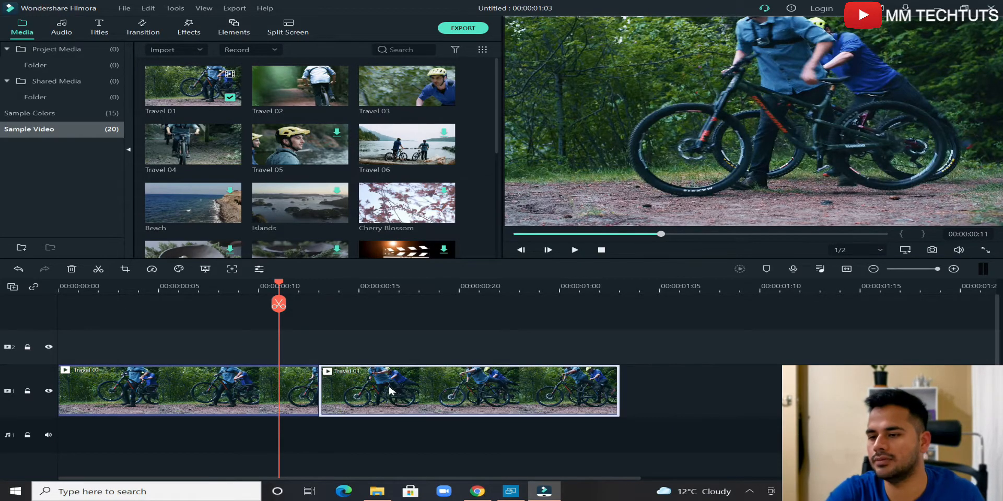
- Review the joined pieces from the start of the timeline to the end
click(296, 364)
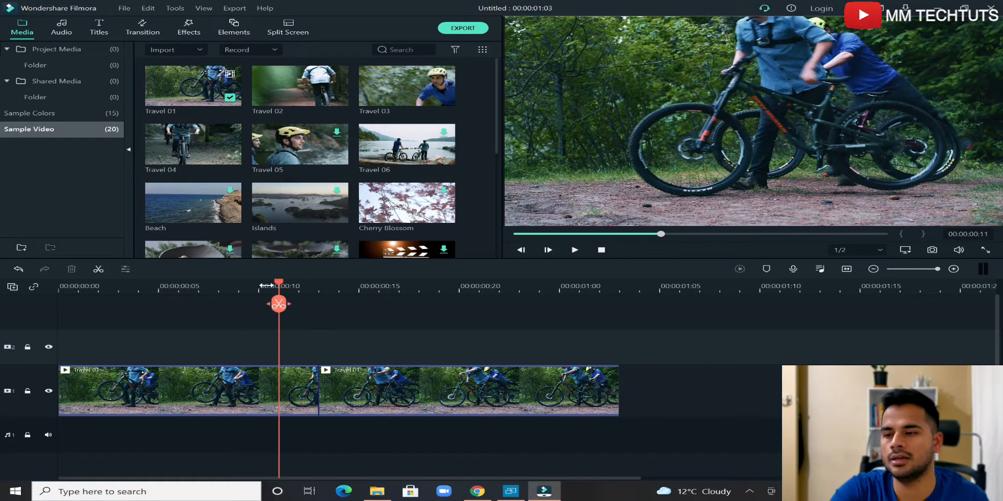
drag(281, 285, 60, 285)
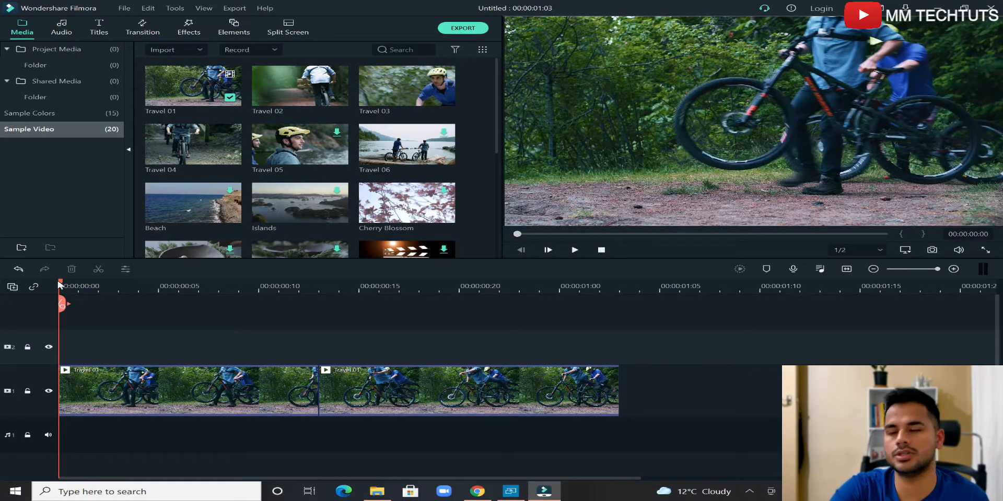
key(End)
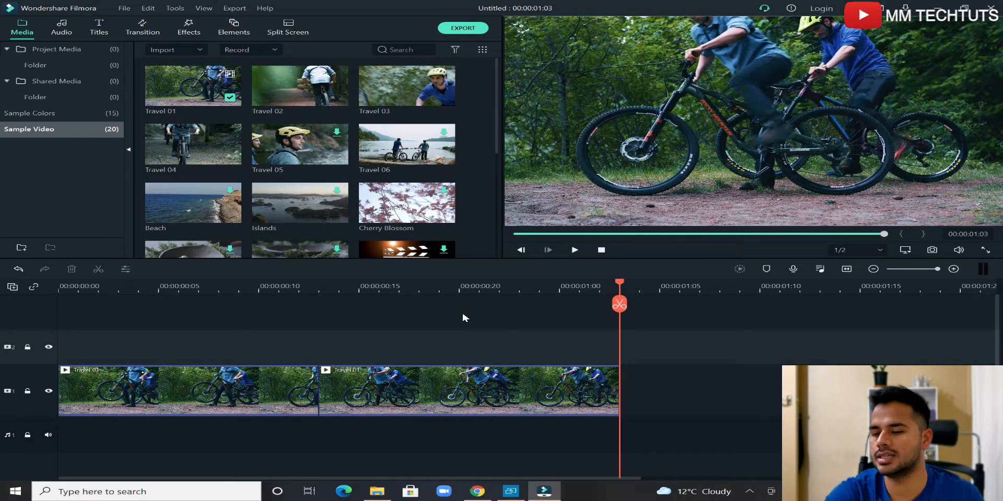
- Undo the gap closing and the short piece's deletion, and redo both edits
key(ctrl+z)
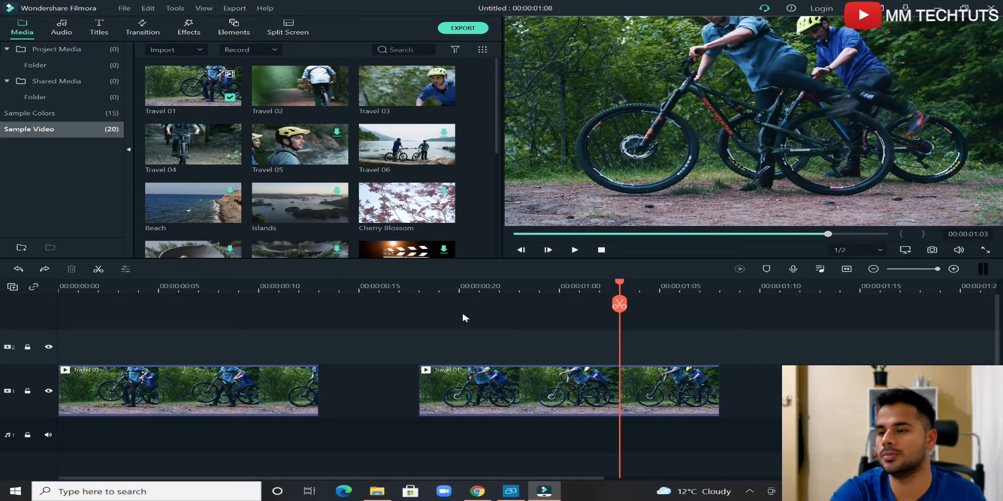
key(ctrl+z)
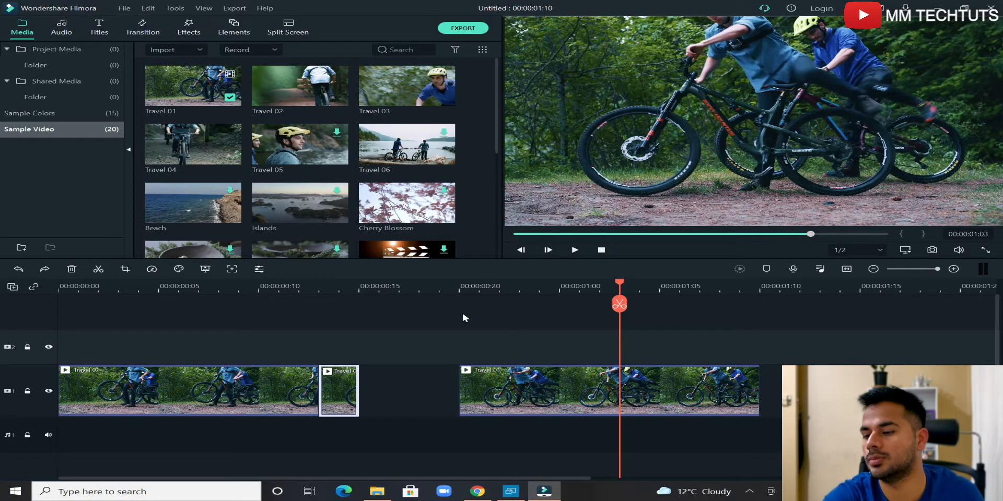
key(Delete)
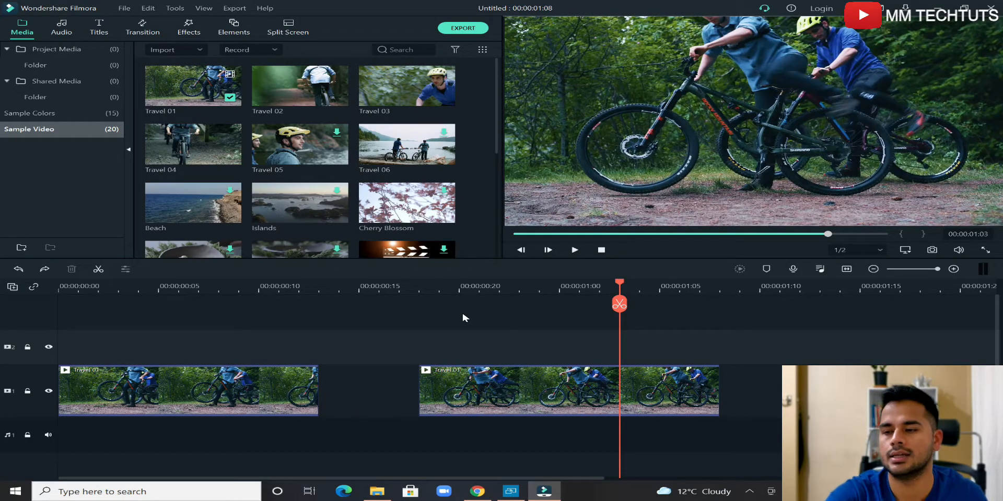
key(ctrl+y)
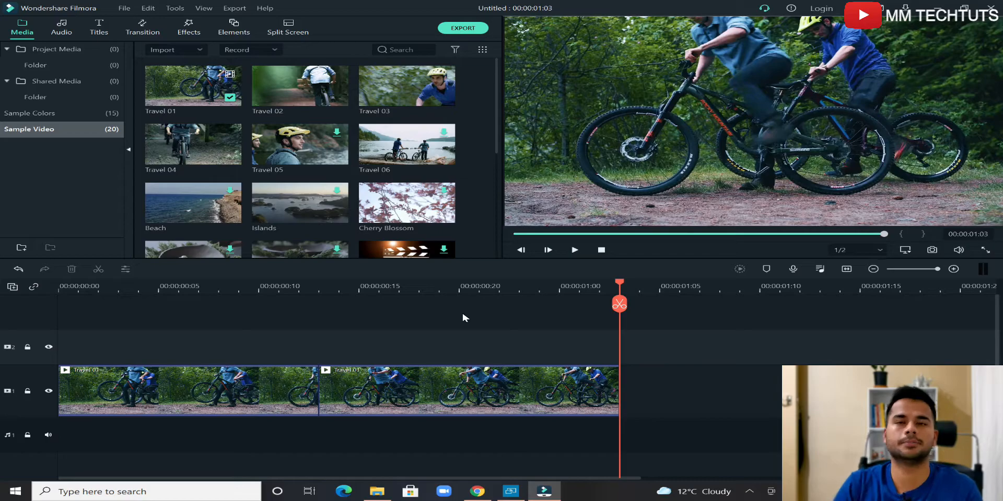